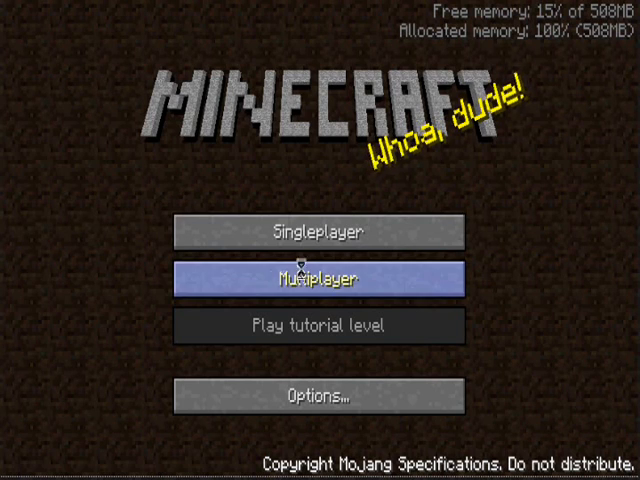
Load the saved world 'World 3' from the Singleplayer list.
{"action": "left_click", "coordinate": [318, 235]}
{"action": "left_click", "coordinate": [318, 190]}
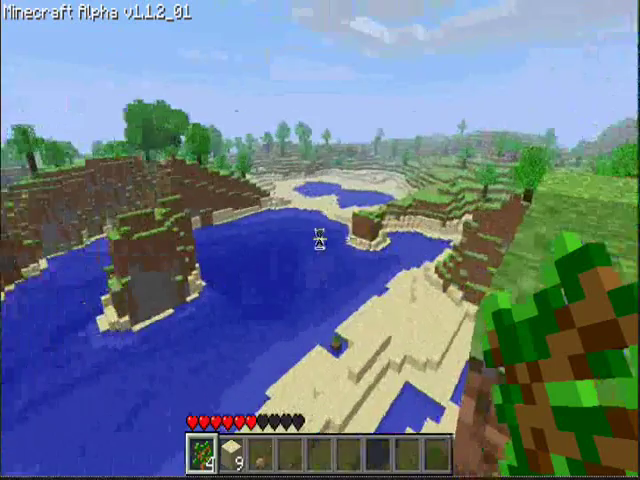
Pause Minecraft so the level saves and reposition the Cartograph window.
{"action": "key", "text": "Escape"}
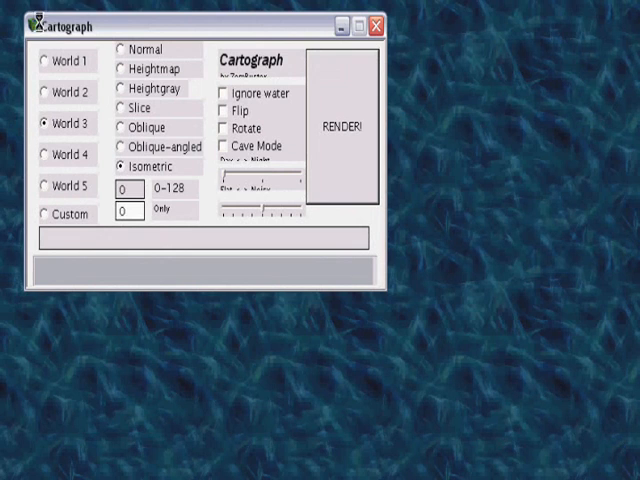
{"action": "left_click_drag", "start_coordinate": [70, 22], "coordinate": [88, 32]}
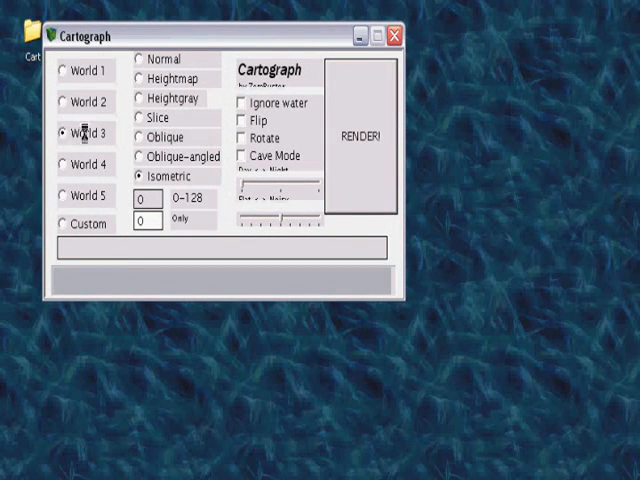
Cycle through Slice, Heightgray, Heightmap and Isometric modes, settling on Normal for World 3.
{"action": "left_click", "coordinate": [138, 117]}
{"action": "left_click", "coordinate": [138, 98]}
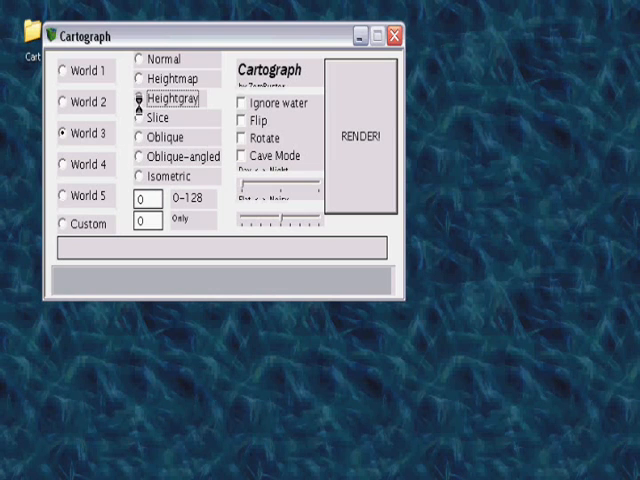
{"action": "left_click", "coordinate": [138, 78]}
{"action": "left_click", "coordinate": [138, 59]}
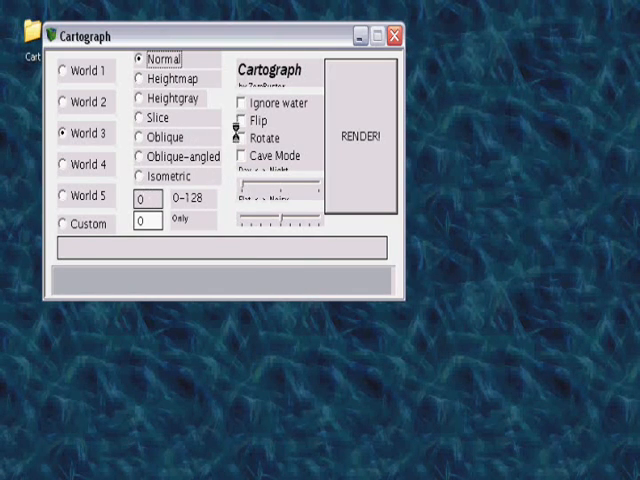
{"action": "left_click", "coordinate": [138, 176]}
{"action": "left_click", "coordinate": [138, 59]}
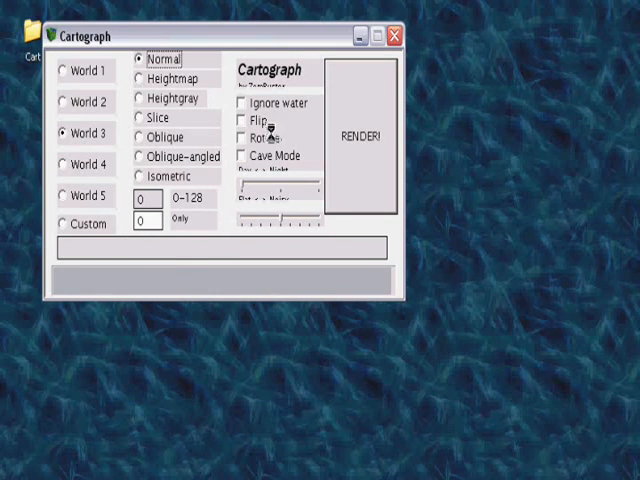
Centre the Cartograph window and choose World 3 as the world to map.
{"action": "left_click_drag", "start_coordinate": [254, 36], "coordinate": [354, 96]}
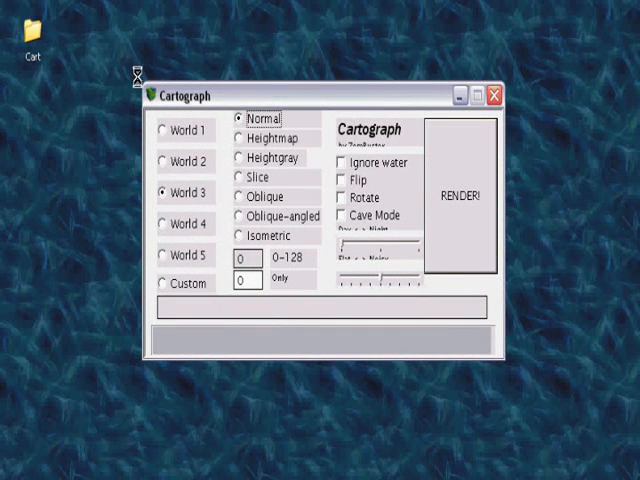
{"action": "left_click", "coordinate": [161, 192]}
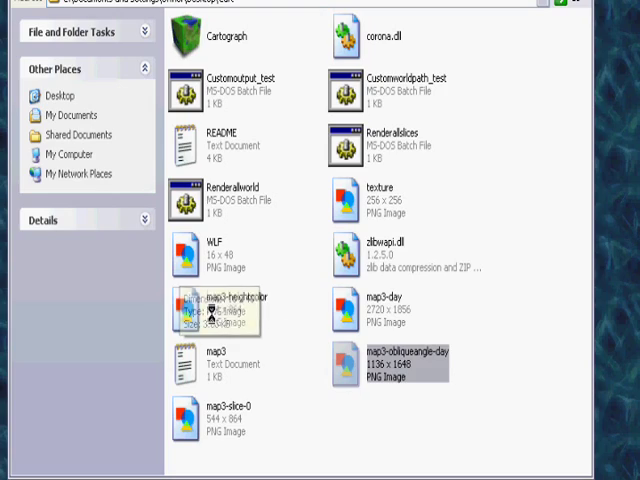
View the isometric PNG render of World 3 from the Cart folder.
{"action": "double_click", "coordinate": [214, 302]}
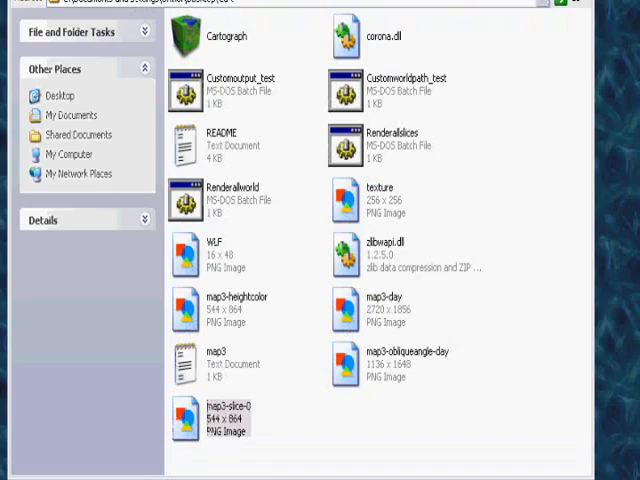
Preview the map3-slice-0 and map3-day renders of World 3.
{"action": "key", "text": "Return"}
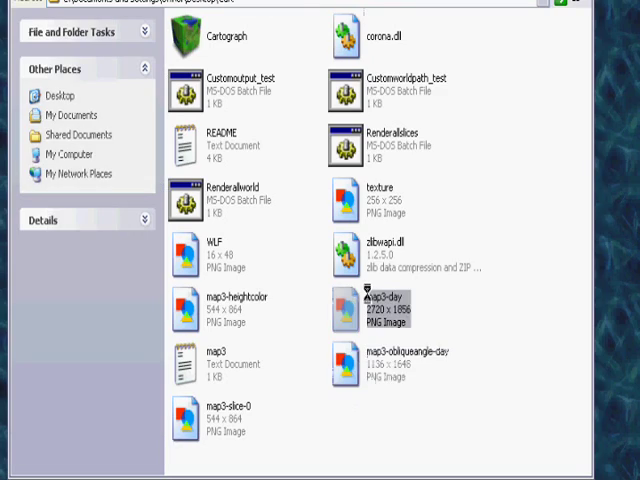
{"action": "double_click", "coordinate": [369, 299]}
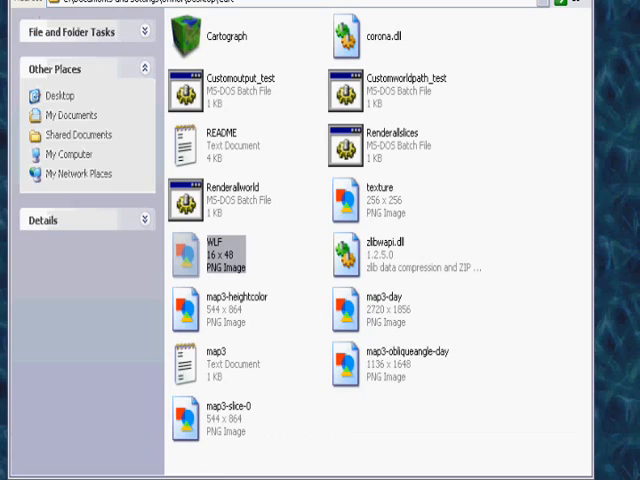
Relaunch Cartograph and render World 3 in Normal mode, dismissing the Done notice.
{"action": "double_click", "coordinate": [188, 305]}
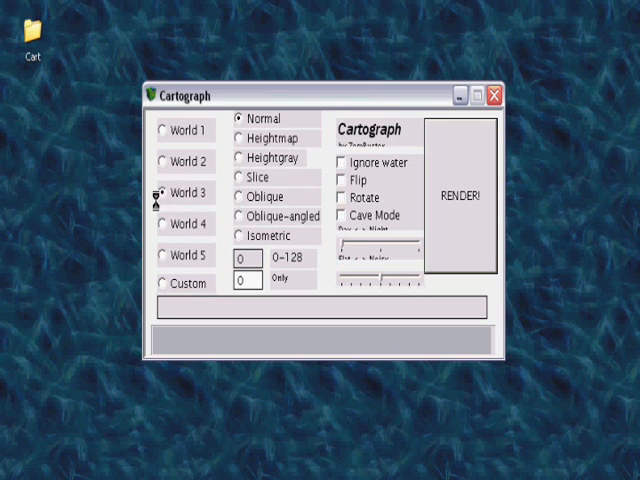
{"action": "left_click", "coordinate": [250, 119]}
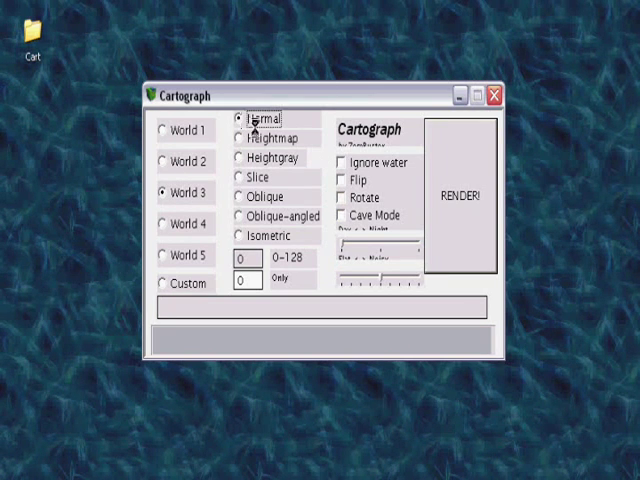
{"action": "left_click", "coordinate": [455, 200]}
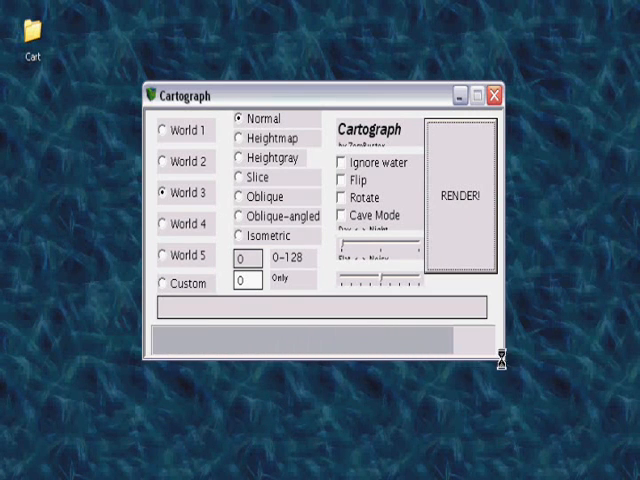
{"action": "left_click", "coordinate": [321, 259]}
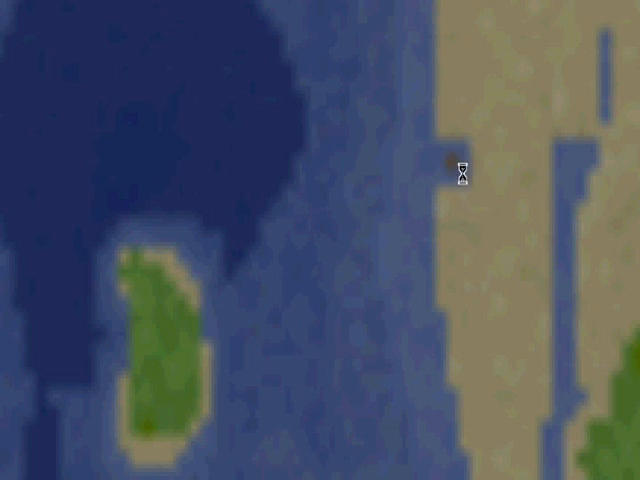
Zoom the Normal map onto the grey stone patch and pan to the lakes.
{"action": "right_click", "coordinate": [287, 218]}
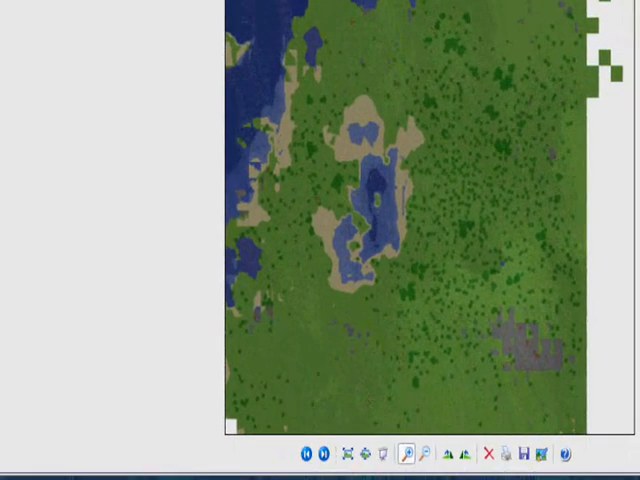
{"action": "scroll", "coordinate": [532, 348], "scroll_direction": "up", "scroll_amount": 1}
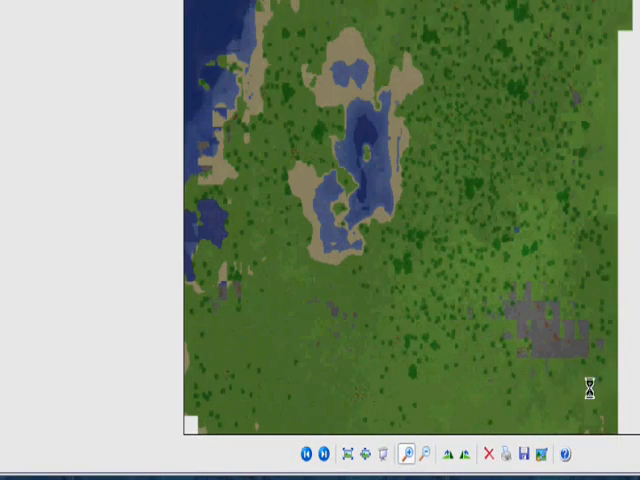
{"action": "scroll", "coordinate": [590, 385], "scroll_direction": "up", "scroll_amount": 1}
{"action": "scroll", "coordinate": [560, 345], "scroll_direction": "up", "scroll_amount": 1}
{"action": "scroll", "coordinate": [613, 315], "scroll_direction": "up", "scroll_amount": 1}
{"action": "scroll", "coordinate": [613, 315], "scroll_direction": "up", "scroll_amount": 1}
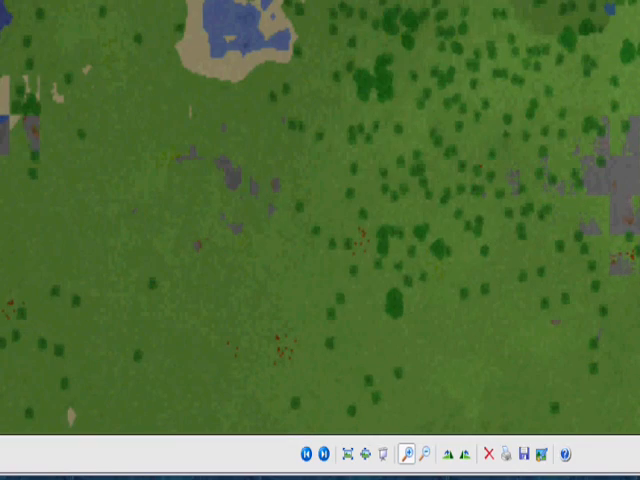
{"action": "scroll", "coordinate": [613, 315], "scroll_direction": "up", "scroll_amount": 1}
{"action": "scroll", "coordinate": [613, 315], "scroll_direction": "up", "scroll_amount": 1}
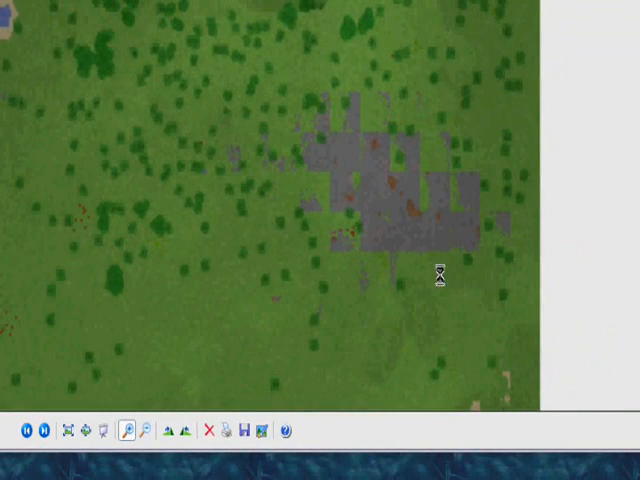
{"action": "scroll", "coordinate": [415, 220], "scroll_direction": "up", "scroll_amount": 1}
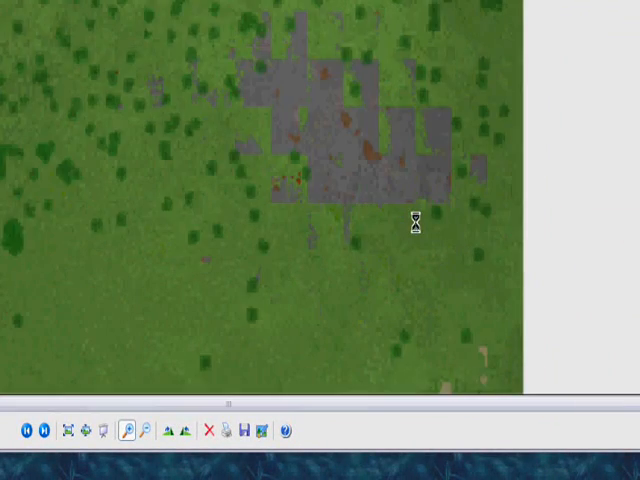
{"action": "scroll", "coordinate": [415, 220], "scroll_direction": "up", "scroll_amount": 1}
{"action": "scroll", "coordinate": [245, 65], "scroll_direction": "up", "scroll_amount": 1}
{"action": "scroll", "coordinate": [245, 85], "scroll_direction": "up", "scroll_amount": 1}
{"action": "scroll", "coordinate": [245, 85], "scroll_direction": "up", "scroll_amount": 1}
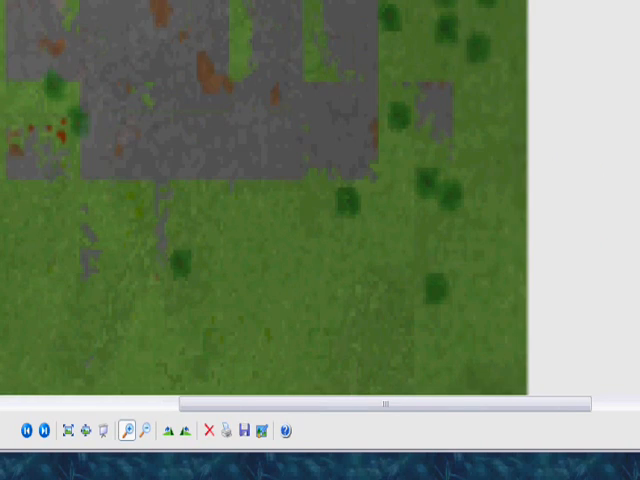
{"action": "scroll", "coordinate": [210, 66], "scroll_direction": "up", "scroll_amount": 1}
{"action": "scroll", "coordinate": [210, 66], "scroll_direction": "up", "scroll_amount": 1}
{"action": "scroll", "coordinate": [110, 10], "scroll_direction": "up", "scroll_amount": 1}
{"action": "scroll", "coordinate": [152, 50], "scroll_direction": "up", "scroll_amount": 1}
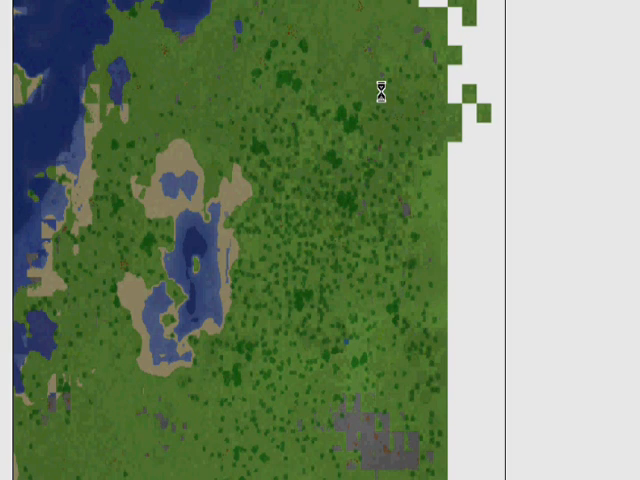
{"action": "left_click_drag", "start_coordinate": [250, 250], "coordinate": [320, 150]}
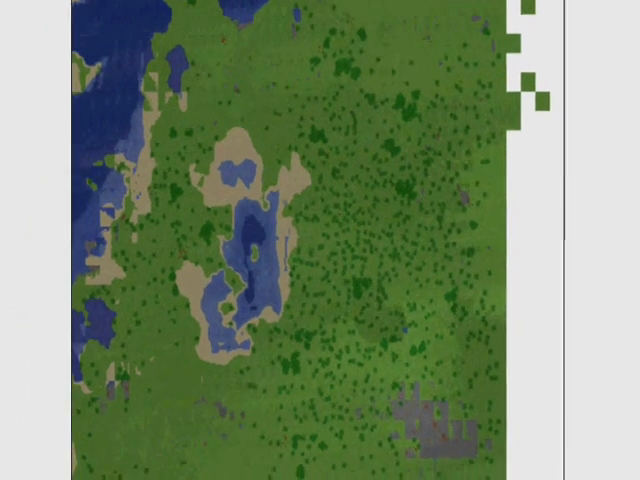